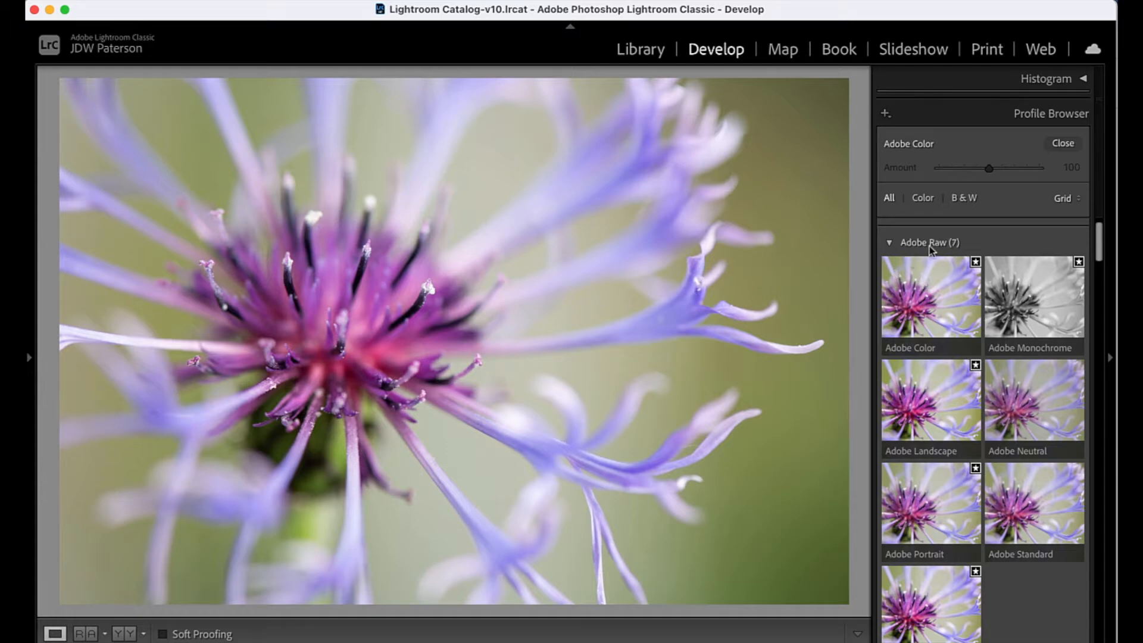
- Browse the Adobe Raw and Camera Matching profiles and apply the Adobe Vivid profile to the flower photo
left_click(932, 293)
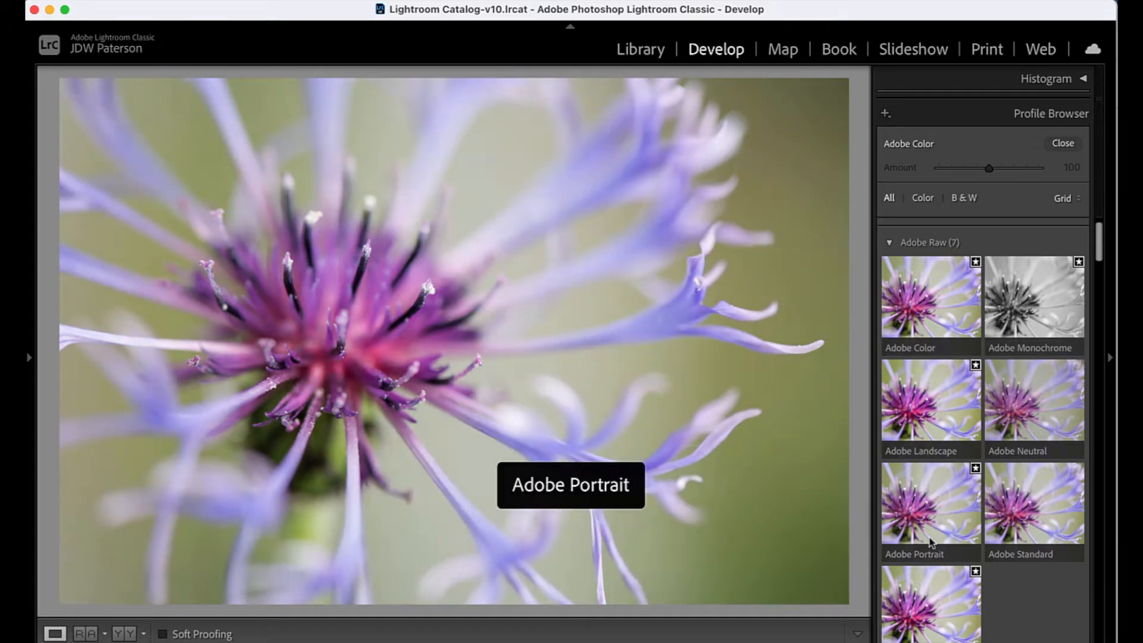
scroll(931, 553, "down", 1)
scroll(932, 552, "down", 1)
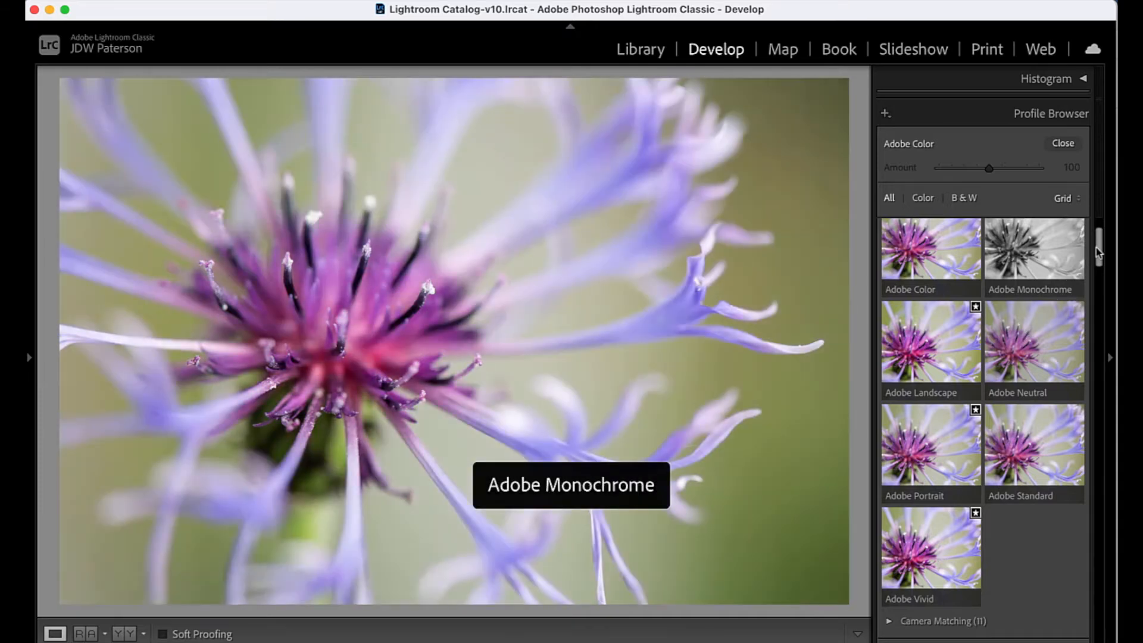
left_click_drag(1096, 248, 1098, 264)
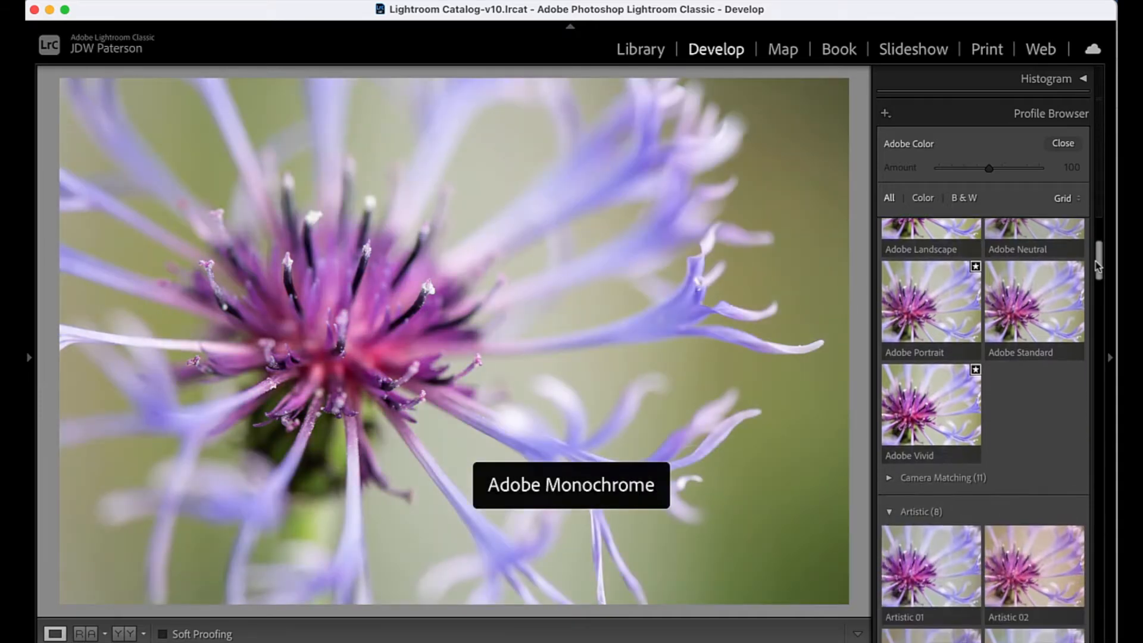
left_click(888, 454)
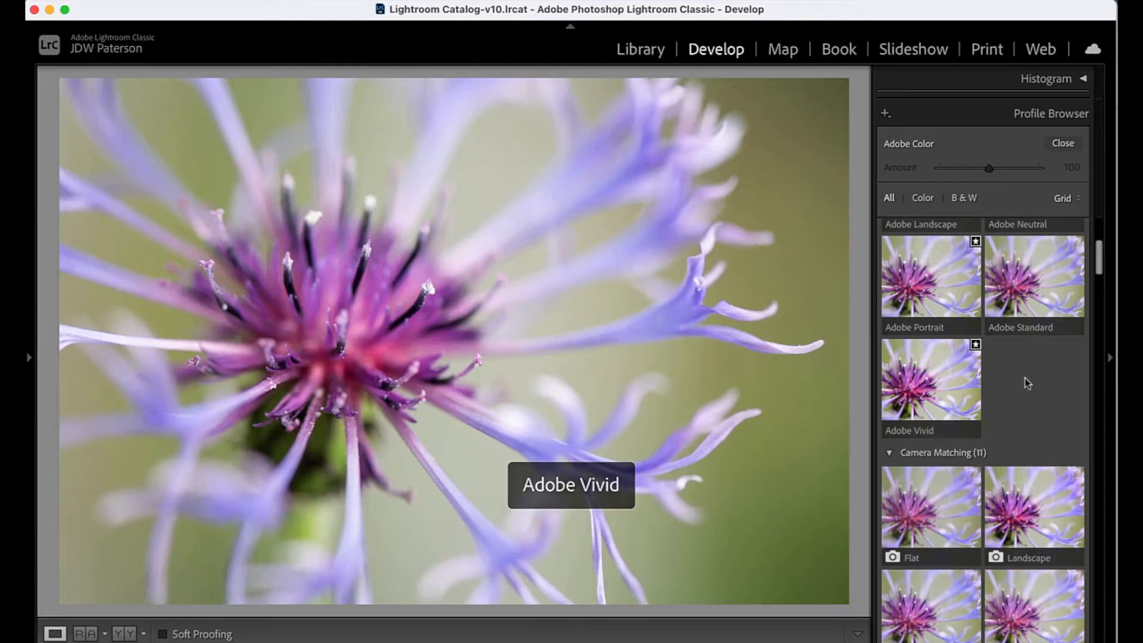
left_click_drag(1098, 253, 1100, 273)
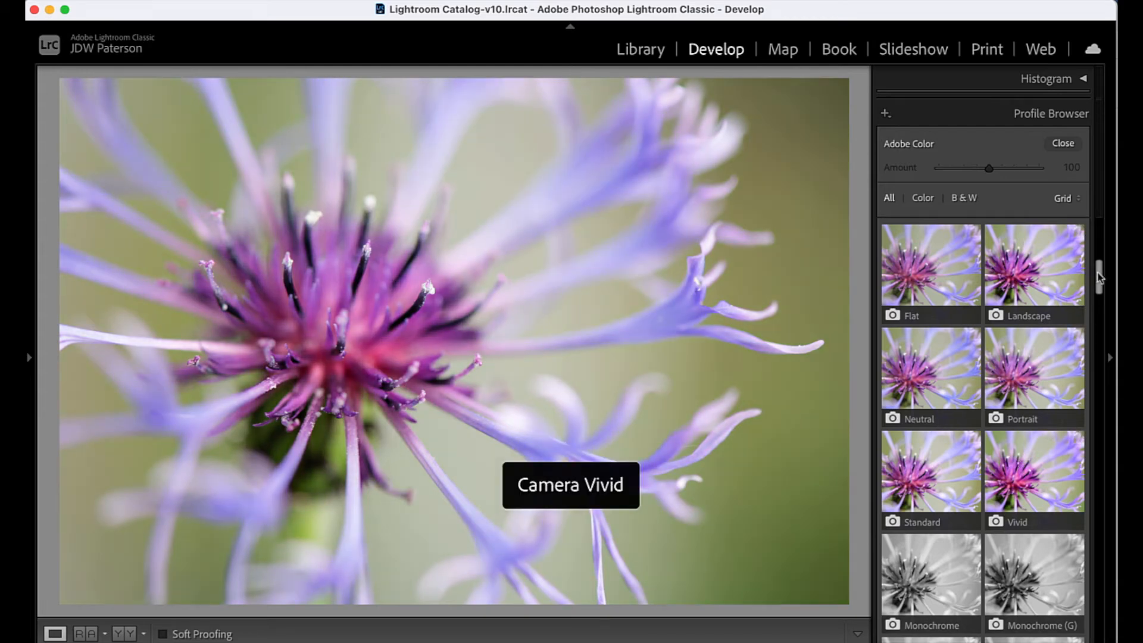
scroll(1090, 282, "up", 5)
left_click(949, 372)
double_click(927, 374)
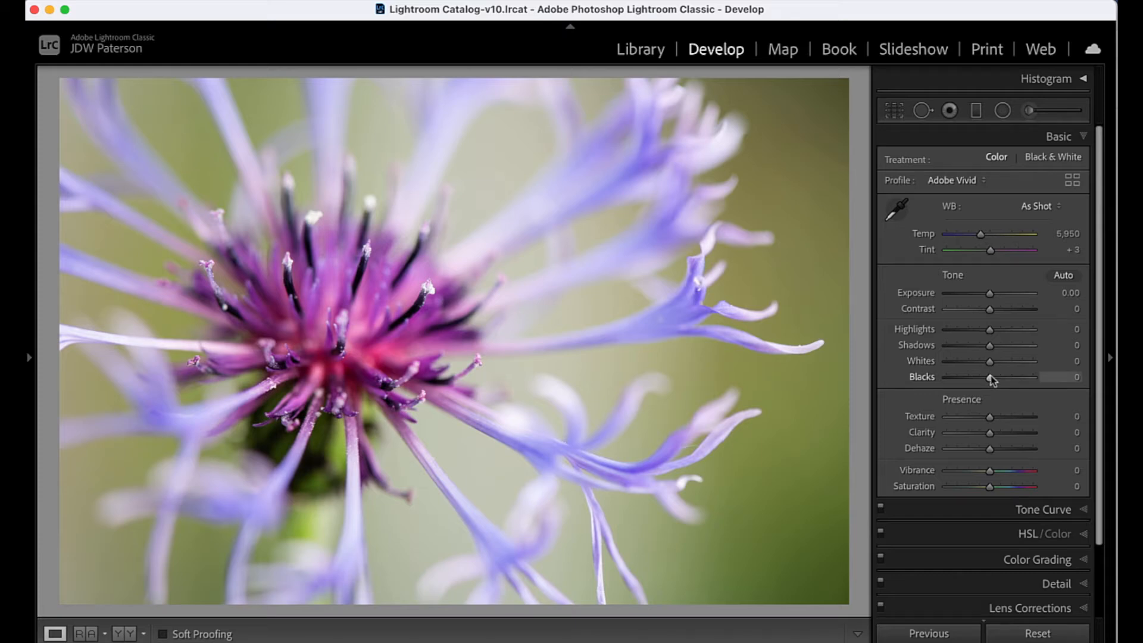
- Set the Blacks to -27 with the clipping preview and the Whites to +22
key("alt")
left_click_drag(990, 379, 972, 380)
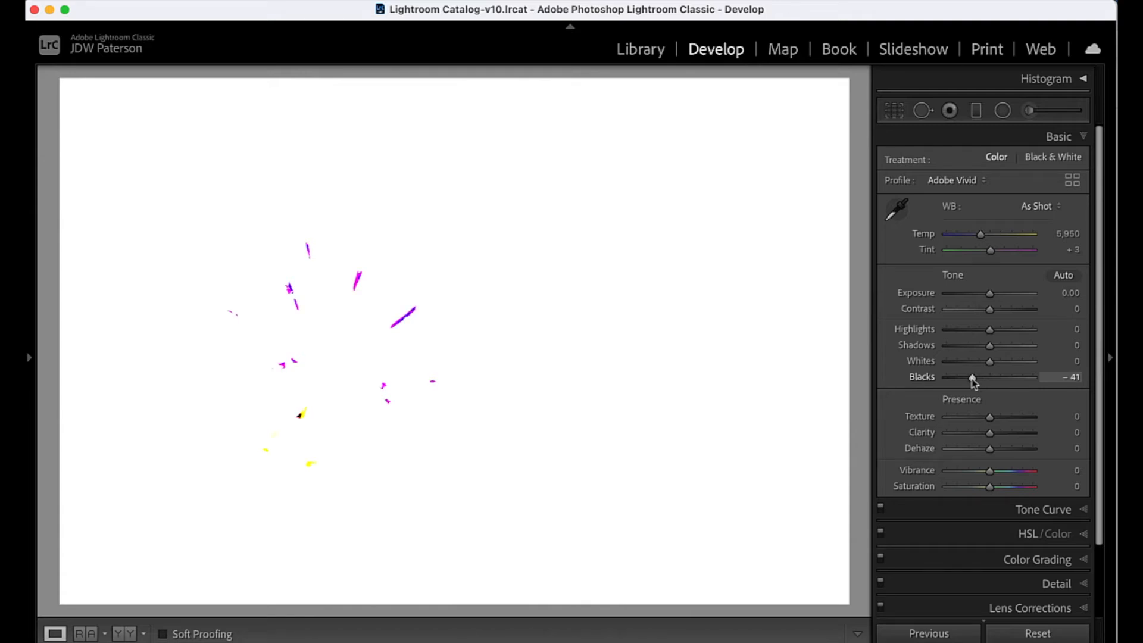
mouse_move(972, 381)
left_mouse_down()
mouse_move(929, 384)
mouse_move(977, 379)
left_mouse_up()
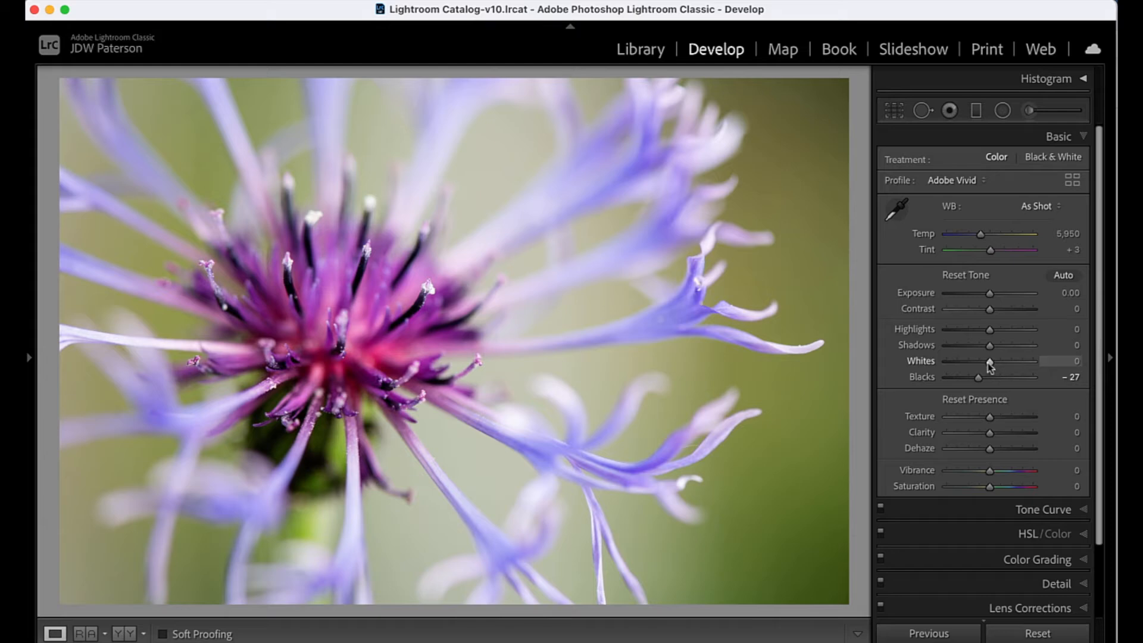
left_click(988, 363, "alt")
mouse_move(987, 363)
left_mouse_down()
mouse_move(1008, 368)
mouse_move(998, 363)
left_mouse_up()
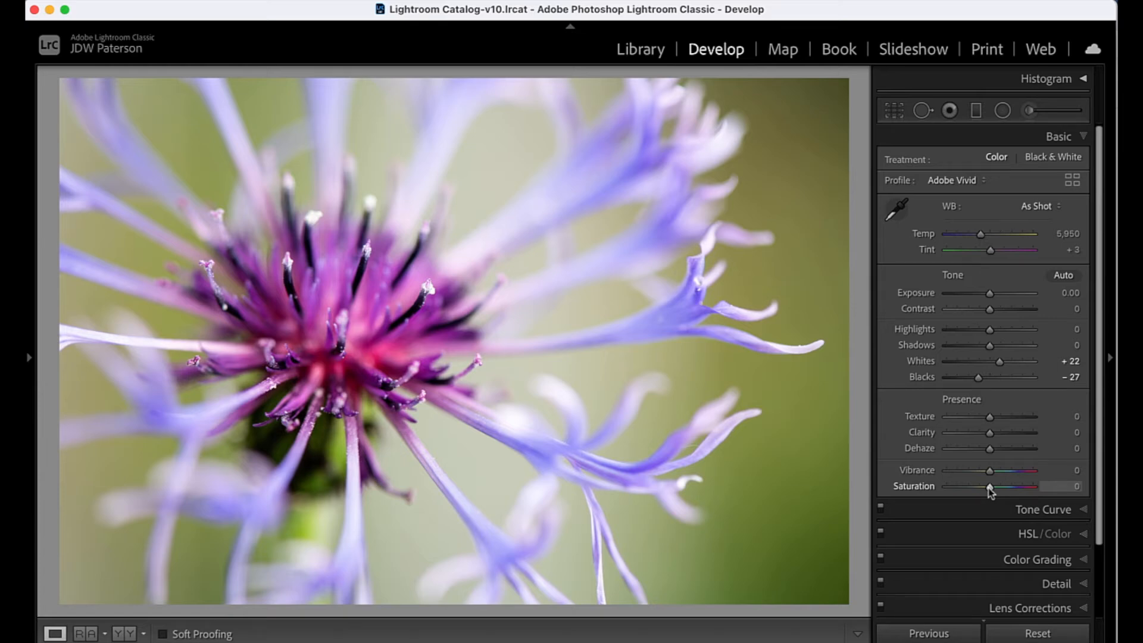
- Boost the photo's colours by setting Vibrance to +43 and Saturation to +11
left_click_drag(989, 488, 965, 491)
double_click(965, 487)
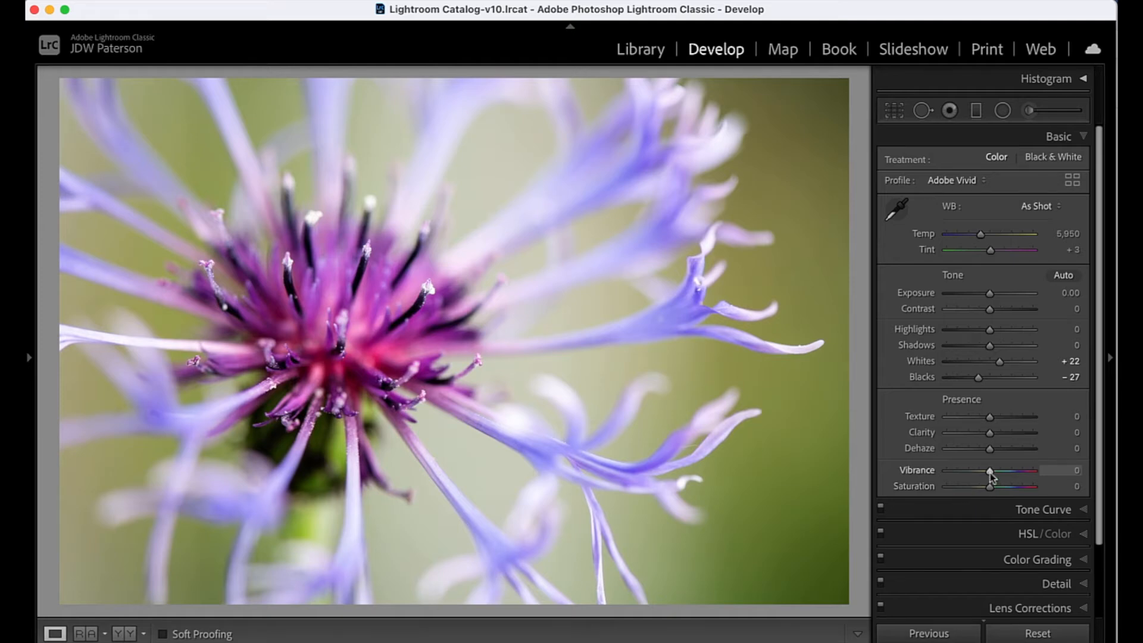
left_click_drag(990, 472, 1014, 475)
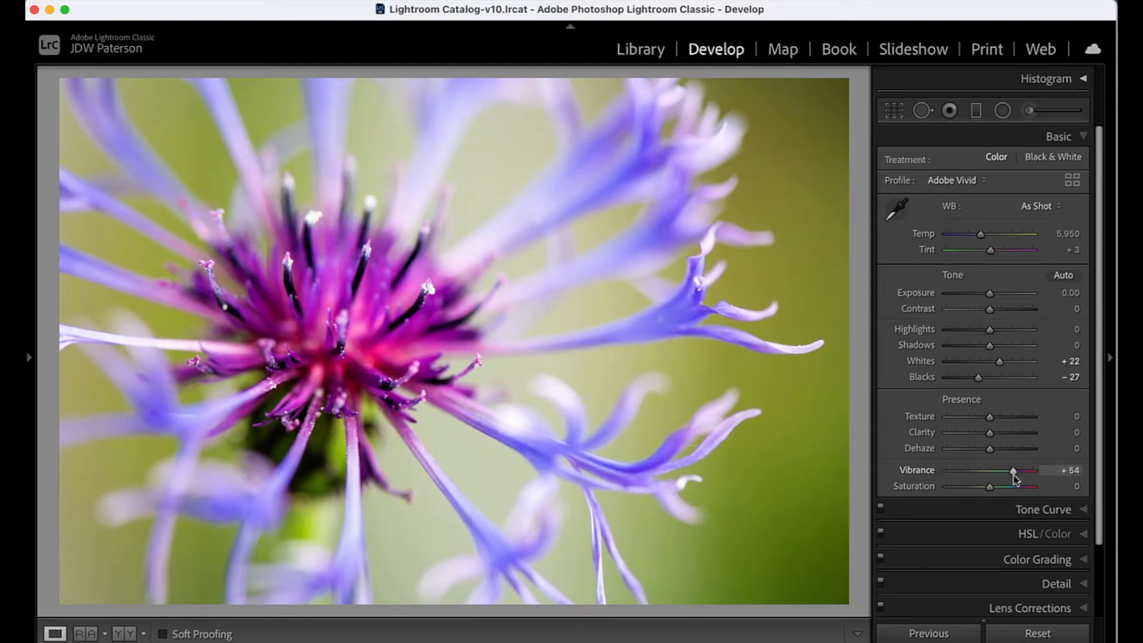
left_click(1016, 475)
mouse_move(1016, 475)
left_mouse_down()
mouse_move(976, 487)
mouse_move(1010, 476)
left_mouse_up()
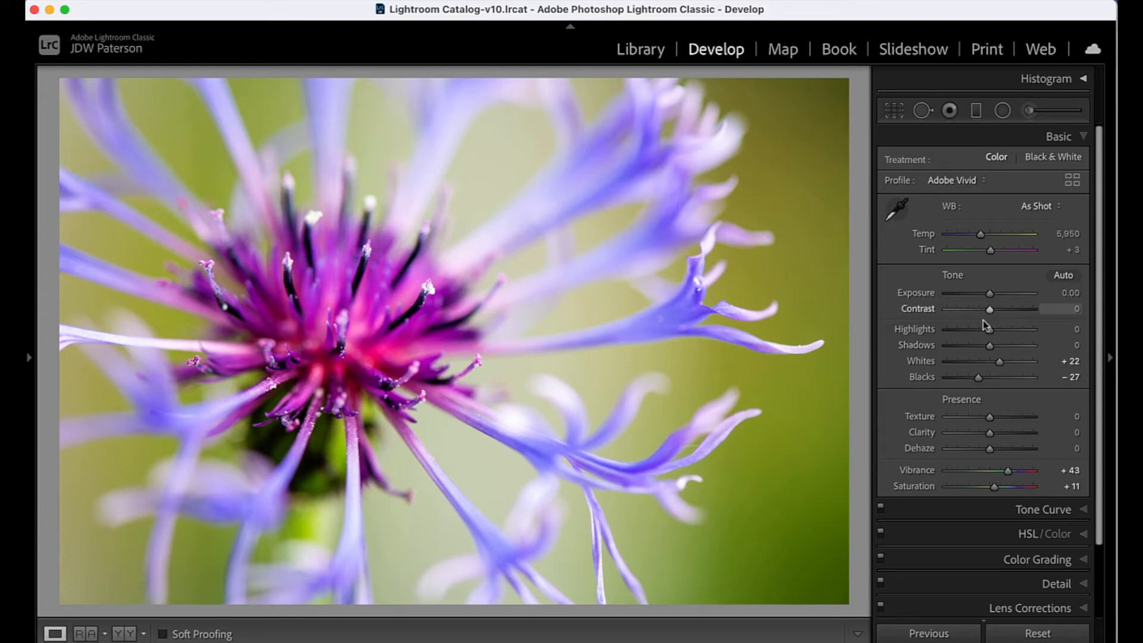
- Try a Contrast boost of about +52 on the photo and reset it
left_click_drag(989, 313, 1013, 314)
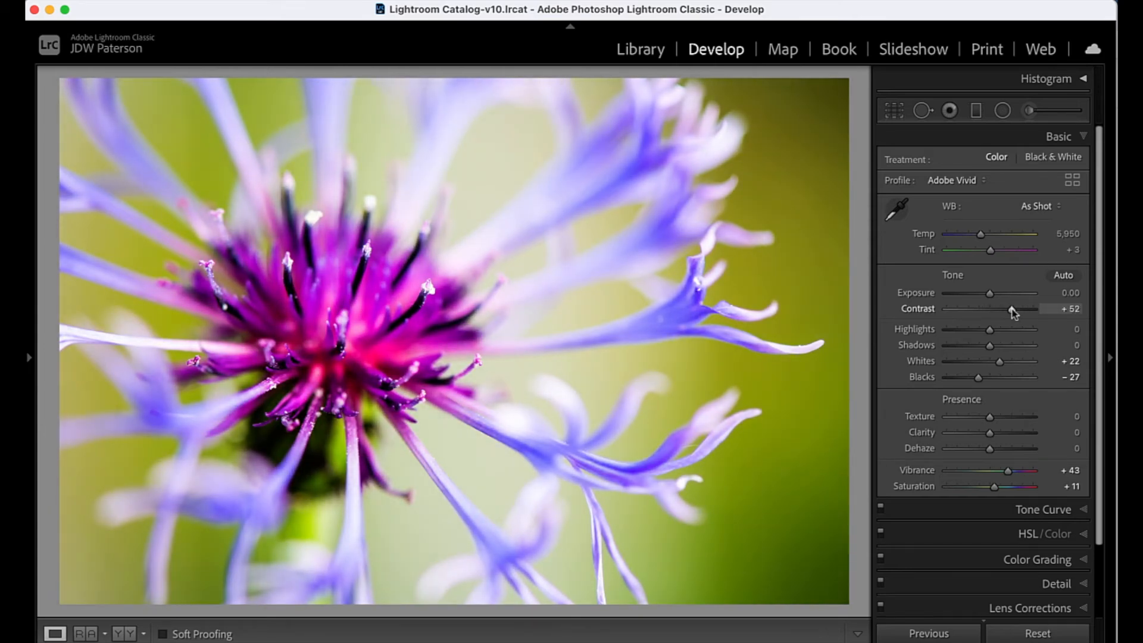
double_click(1013, 314)
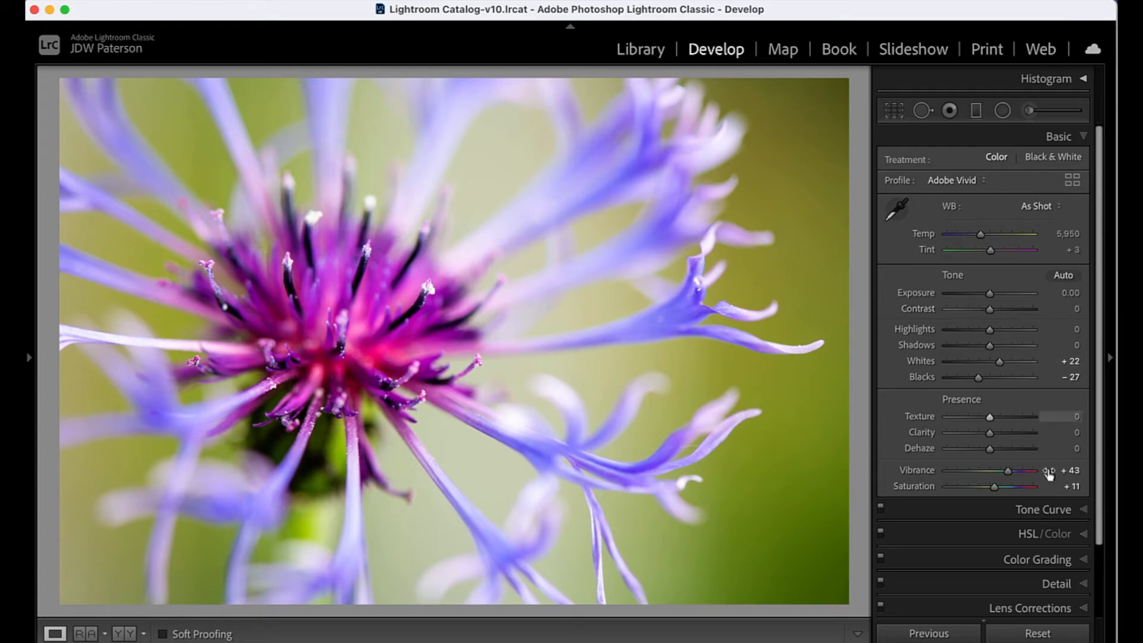
- Shape the point tone curve into a gentle S with a raised highlight point and a shadow point at input 67, output 60
left_click(1082, 511)
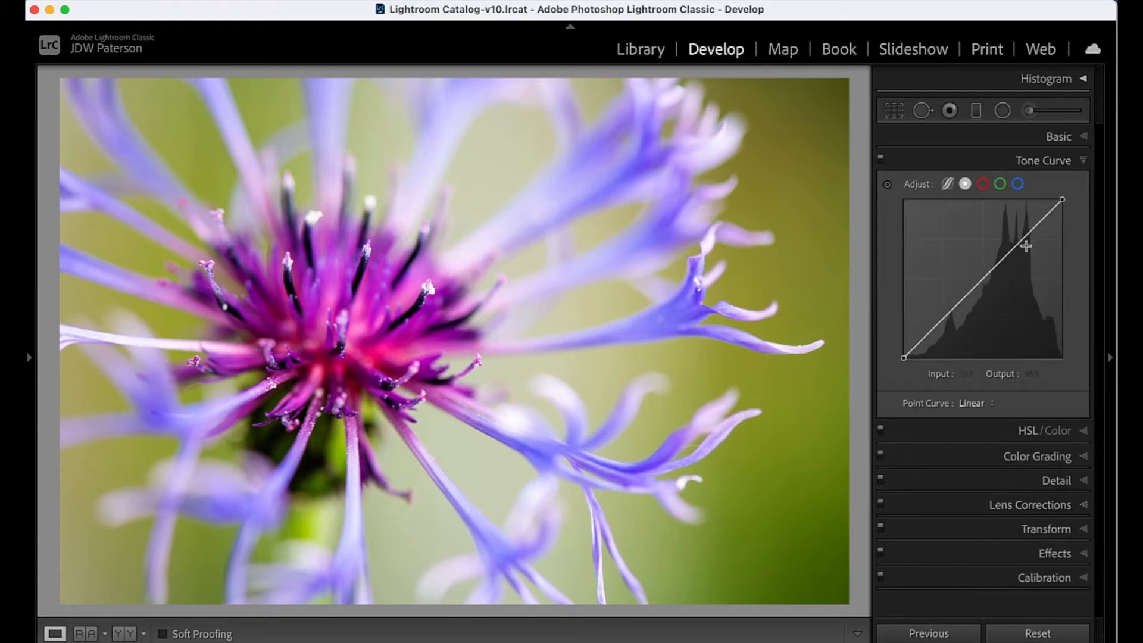
left_click_drag(1020, 244, 1019, 239)
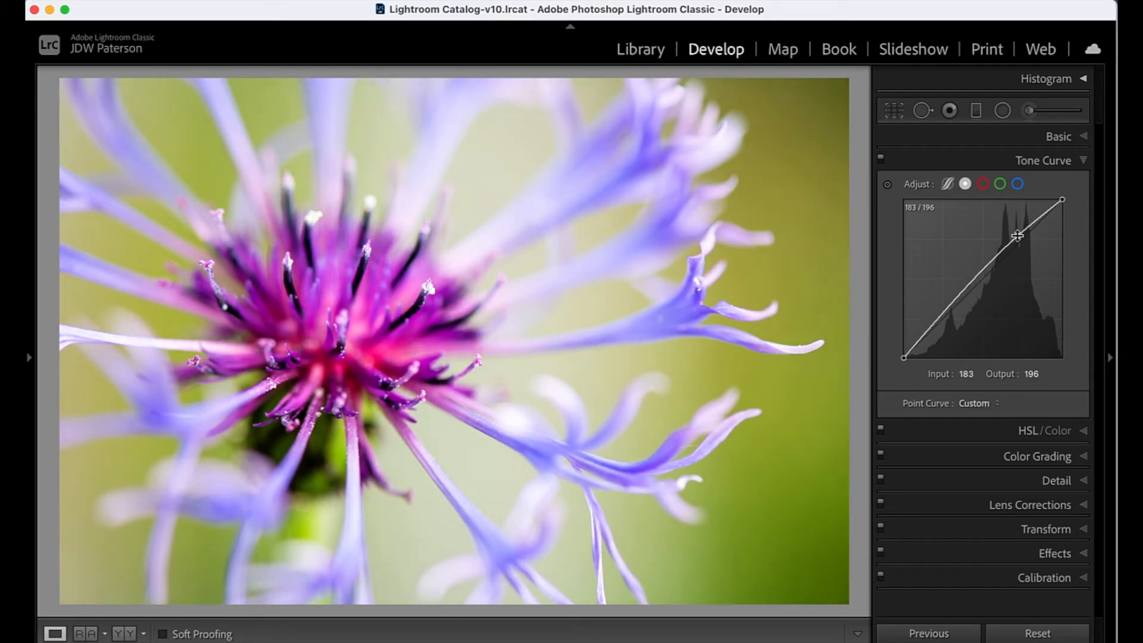
left_click_drag(945, 314, 940, 325)
left_click_drag(1018, 235, 1020, 236)
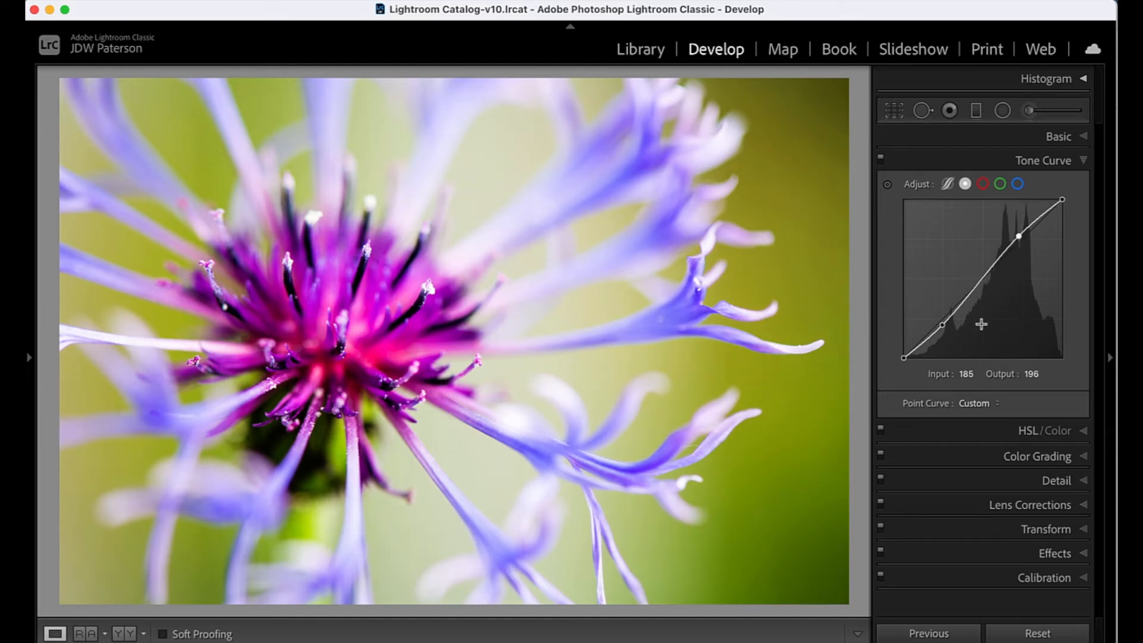
left_click_drag(942, 324, 952, 323)
left_click_drag(1019, 237, 1020, 235)
left_click_drag(951, 325, 946, 325)
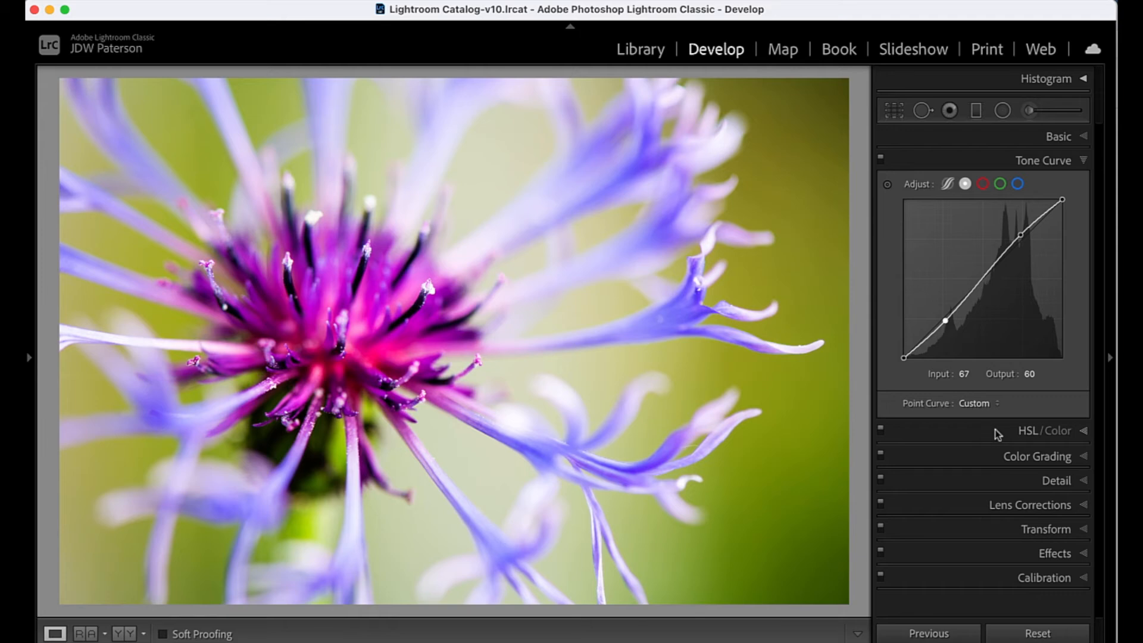
- Raise the flower's HSL Saturation to Blue +26, Purple +21 and Magenta +31, sampling the blue petals with the targeted adjustment
left_click(1030, 432)
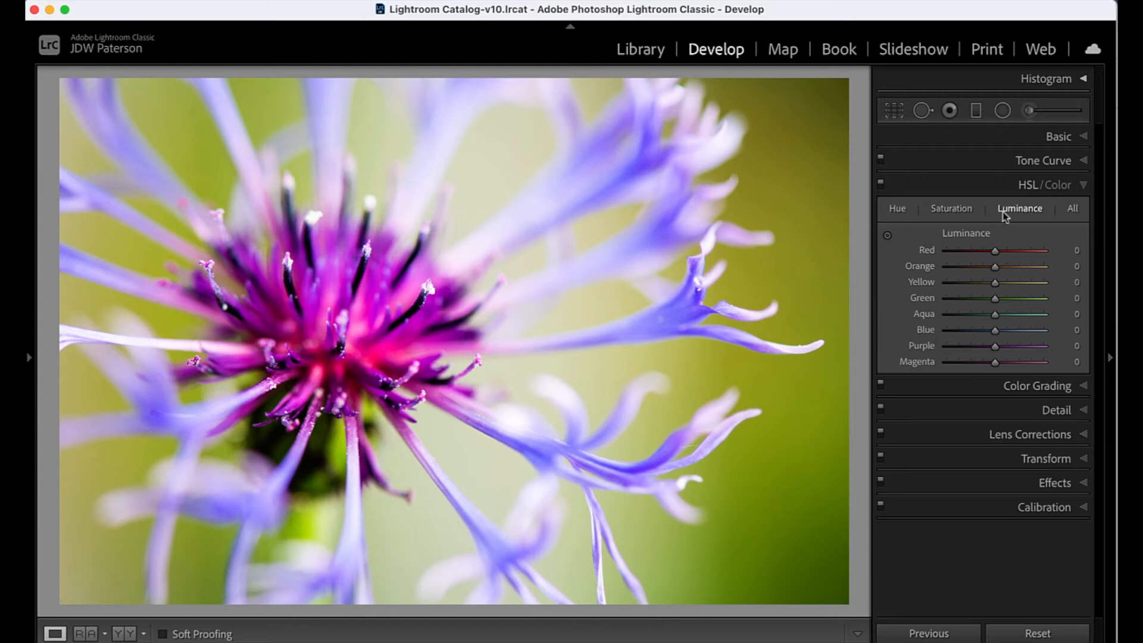
left_click(953, 209)
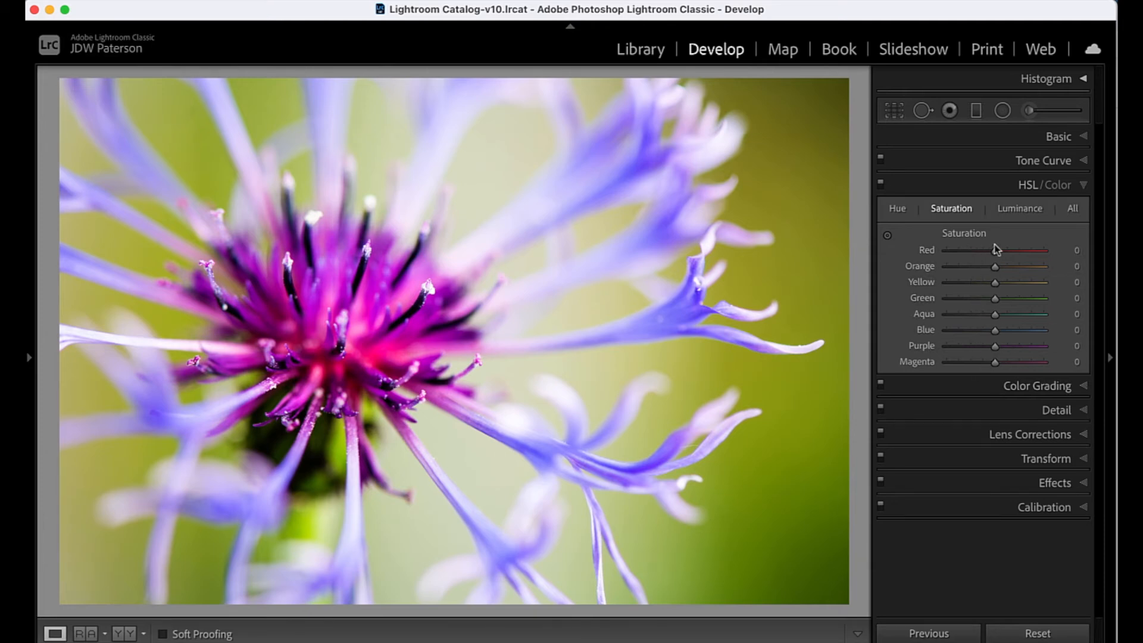
left_click(887, 237)
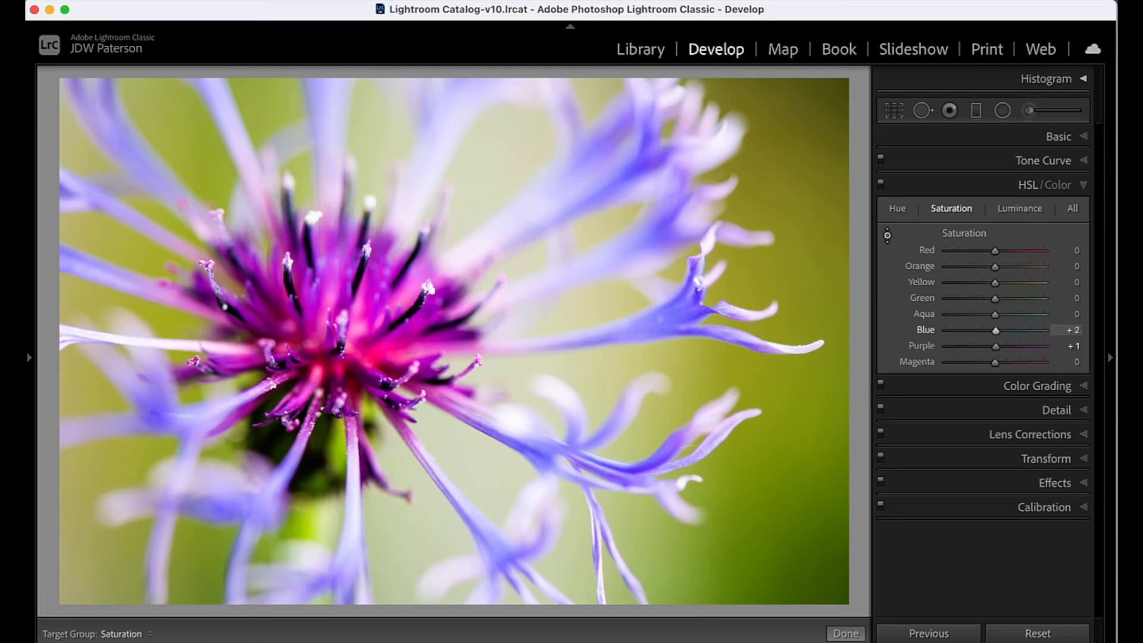
left_click_drag(672, 315, 672, 309)
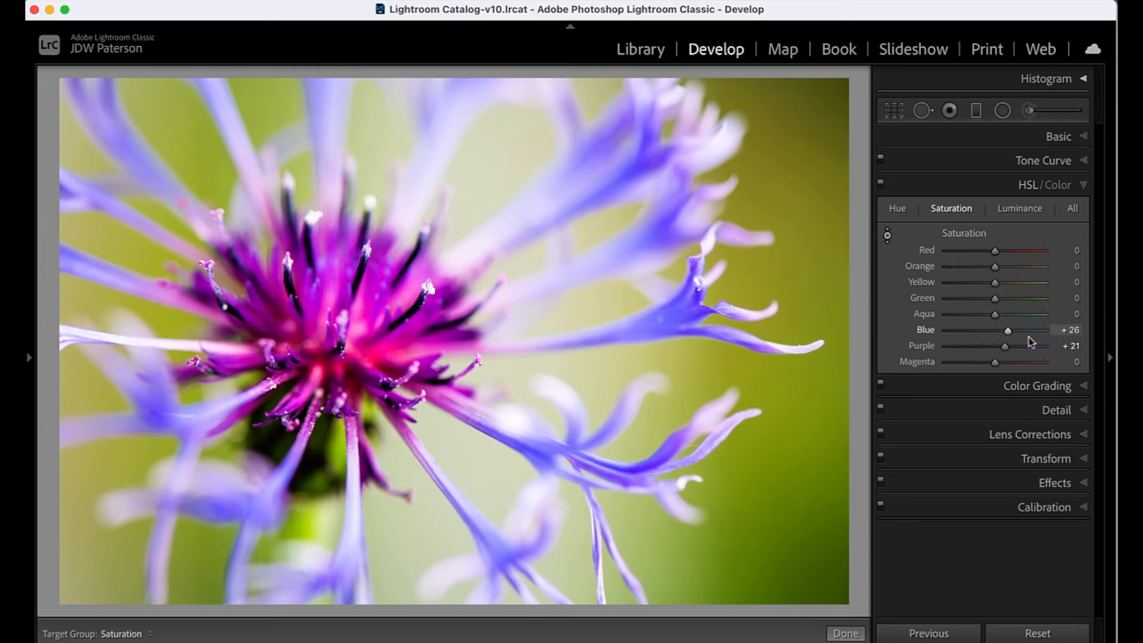
left_click_drag(994, 363, 1007, 363)
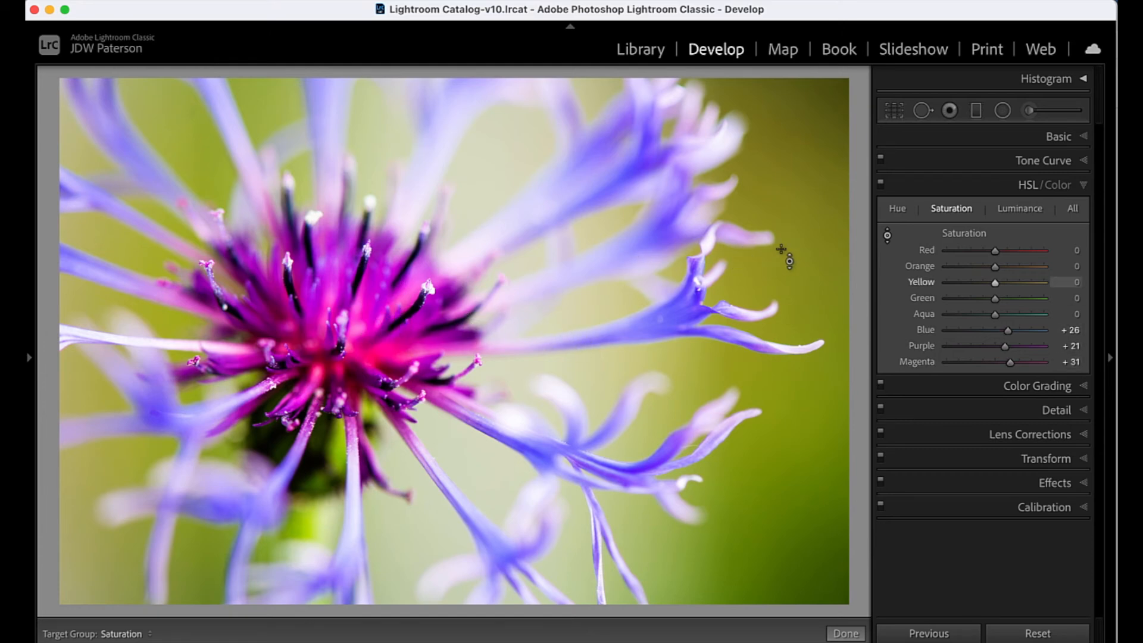
- Adjust the green background to Luminance Yellow -8 and Green -4, and Saturation Yellow +29 and Green +17
left_click(1021, 210)
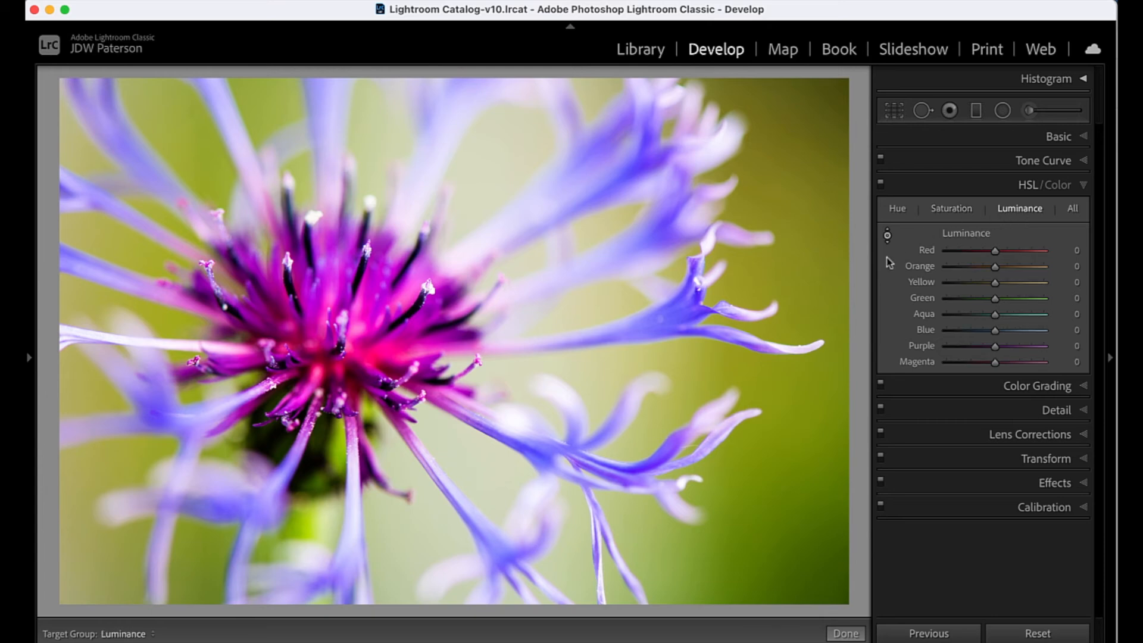
left_click_drag(774, 357, 774, 394)
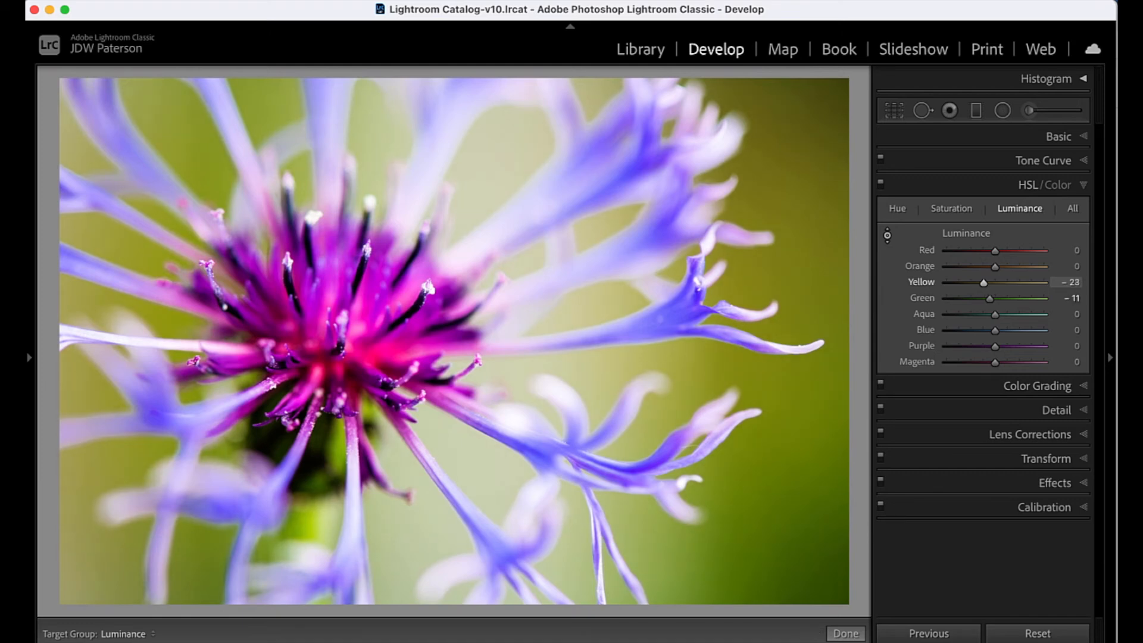
left_click(950, 210)
left_click_drag(776, 291, 775, 264)
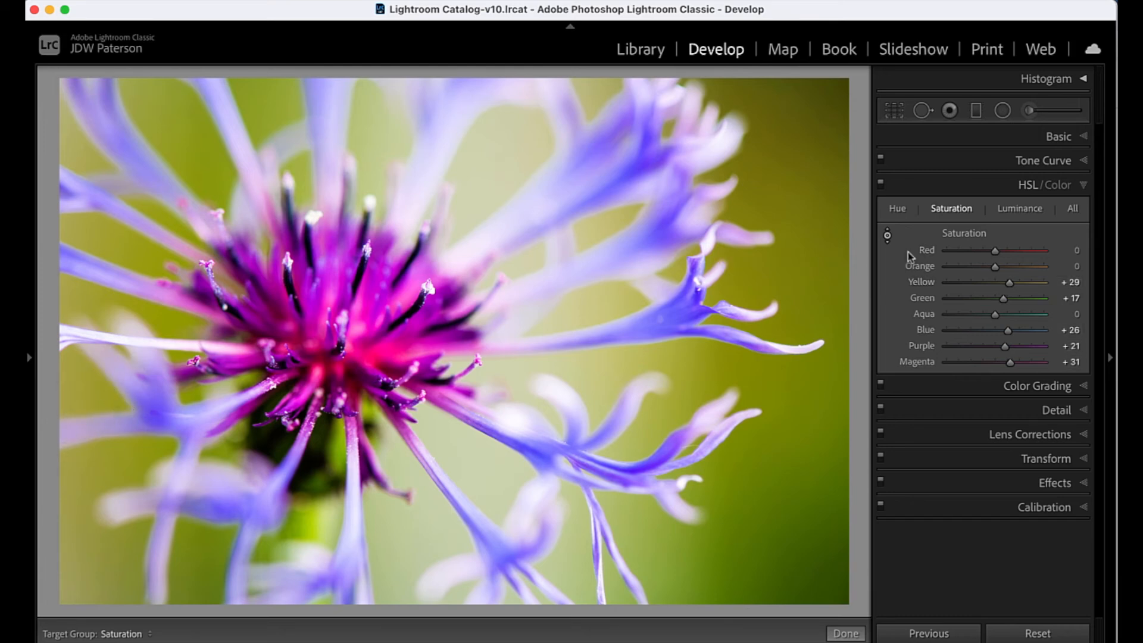
left_click(1019, 209)
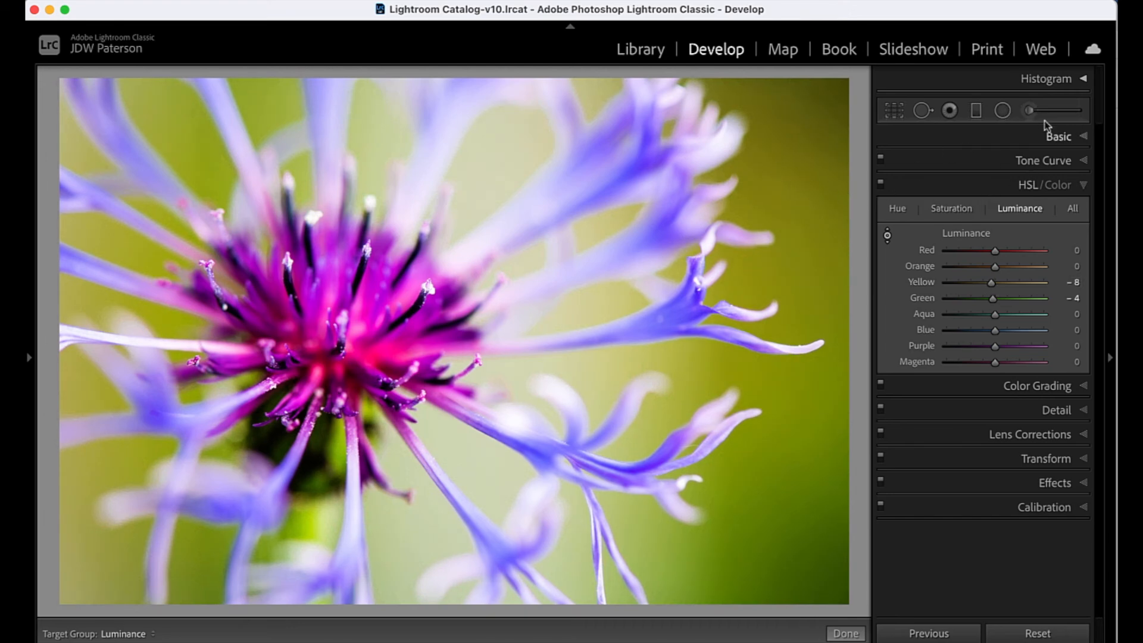
- Paint an Adjustment Brush mask over the flower's centre and set its Exposure to 0.36, Contrast to 21 and Saturation to 15
left_click(1029, 110)
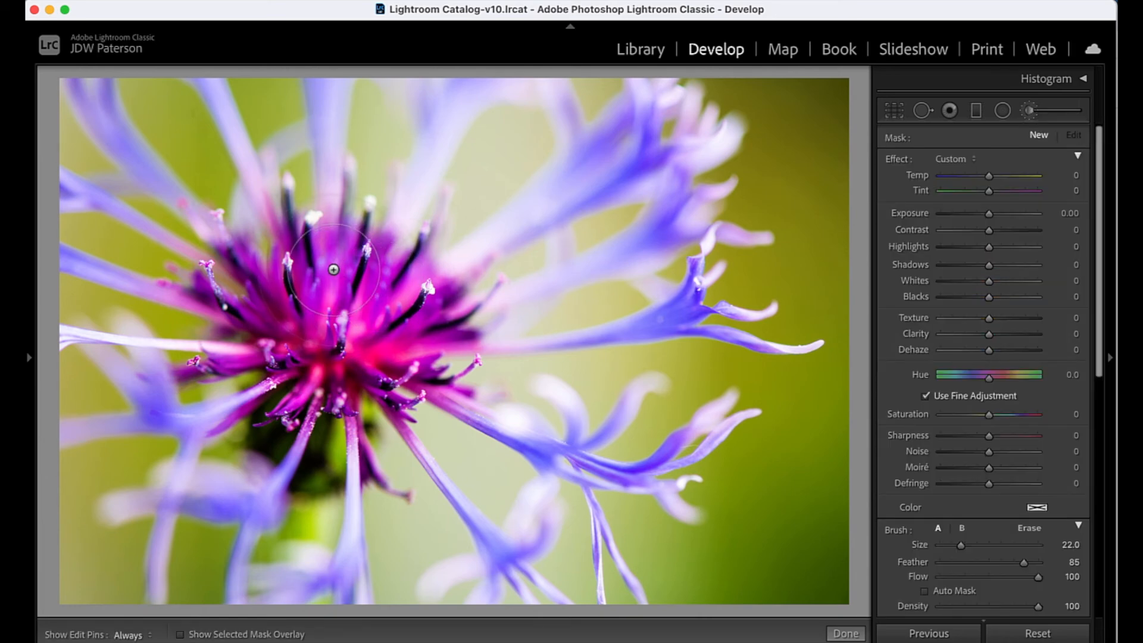
key("h")
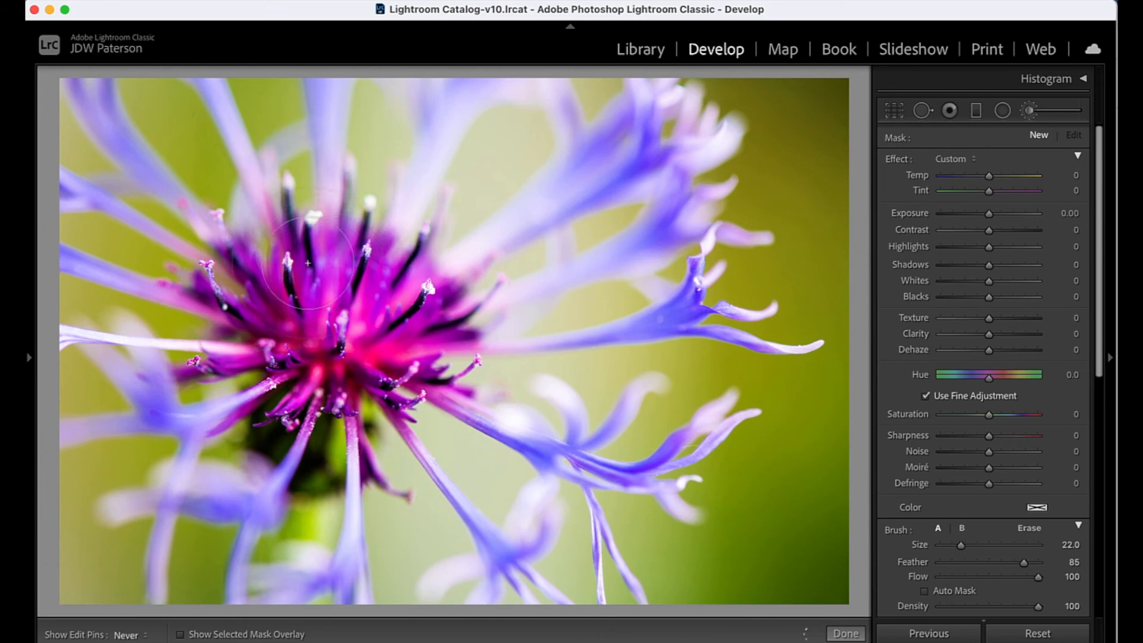
key("h")
left_click_drag(336, 262, 381, 306)
key("o")
key("h")
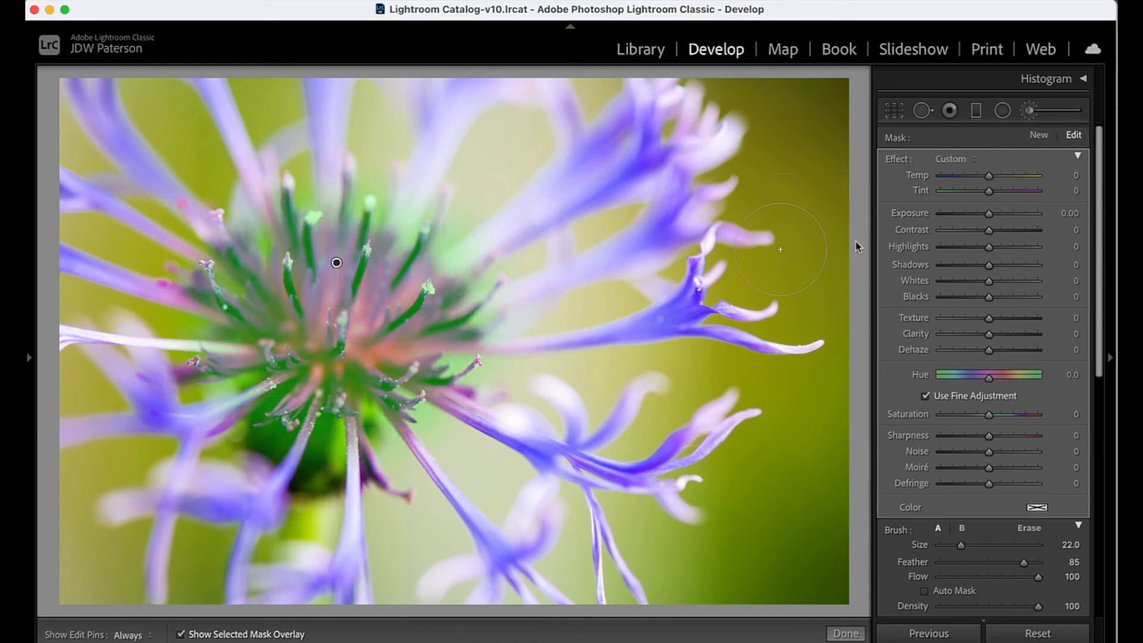
key("o")
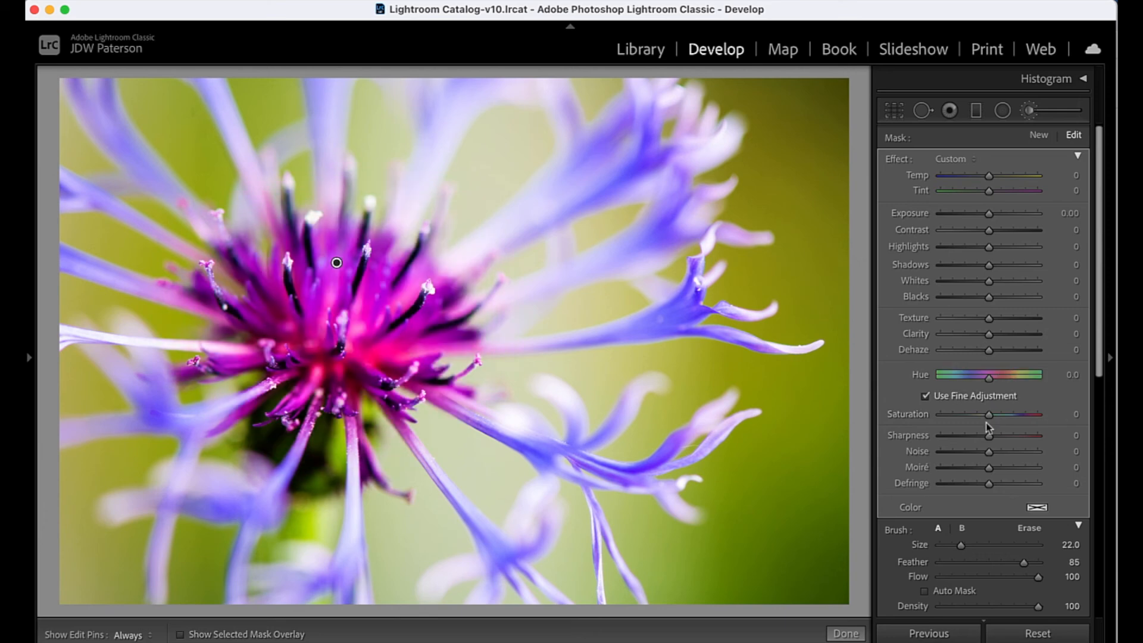
left_click_drag(988, 415, 997, 419)
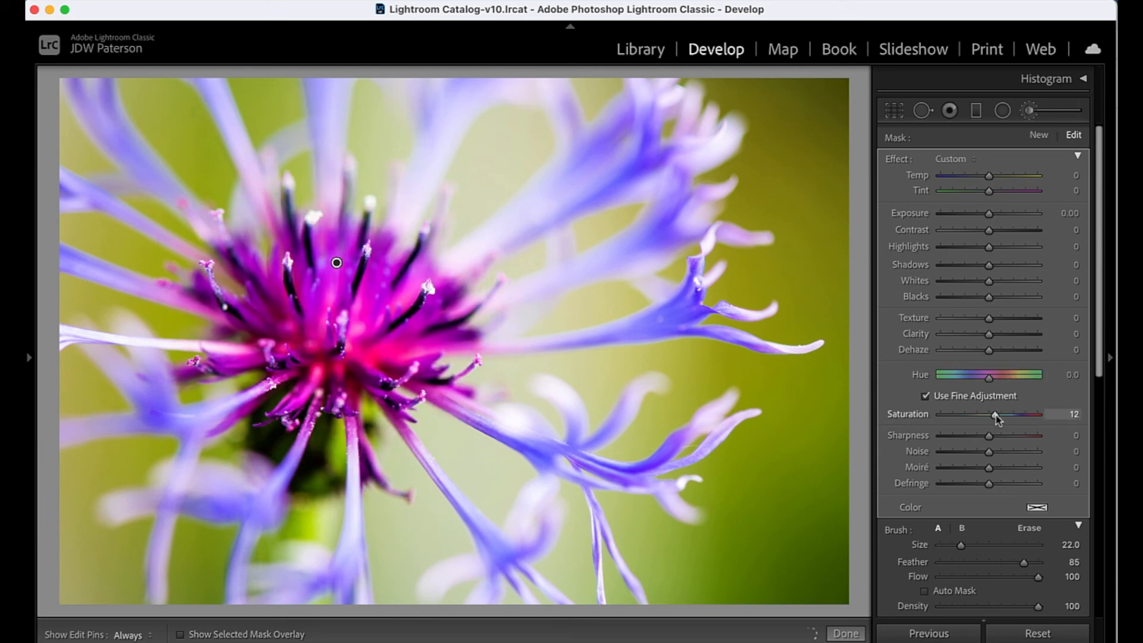
mouse_move(989, 230)
left_mouse_down()
mouse_move(1002, 234)
mouse_move(995, 216)
left_mouse_up()
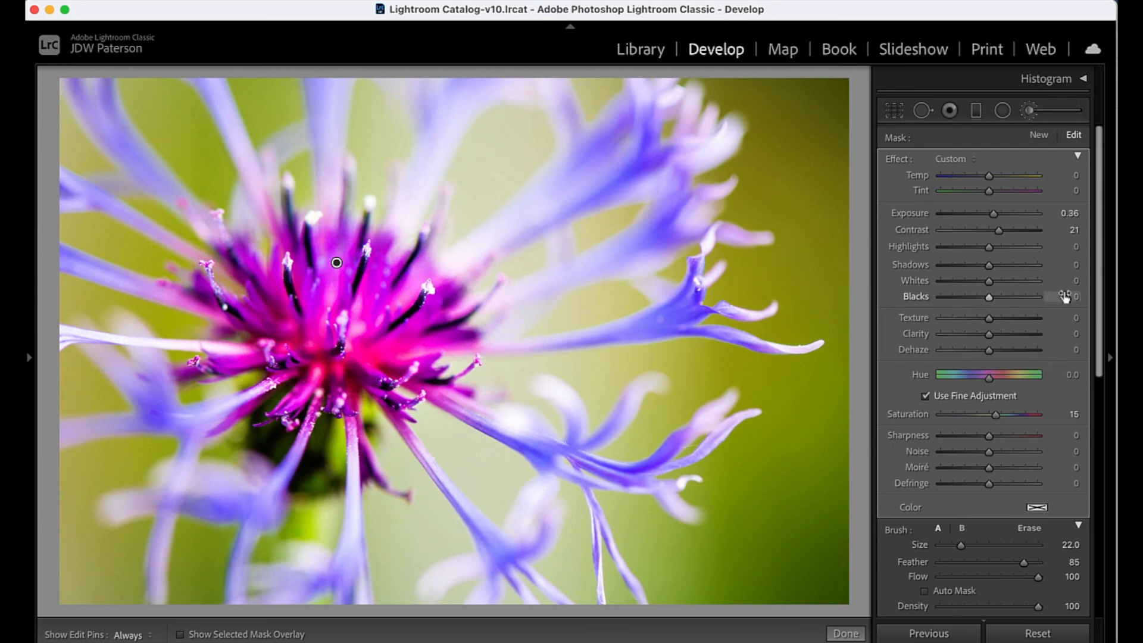
- Limit the brush mask with a Color Range Mask sampled from the purple florets at the flower's centre, checking the mask overlay
left_click_drag(1099, 304, 1098, 363)
left_click(998, 529)
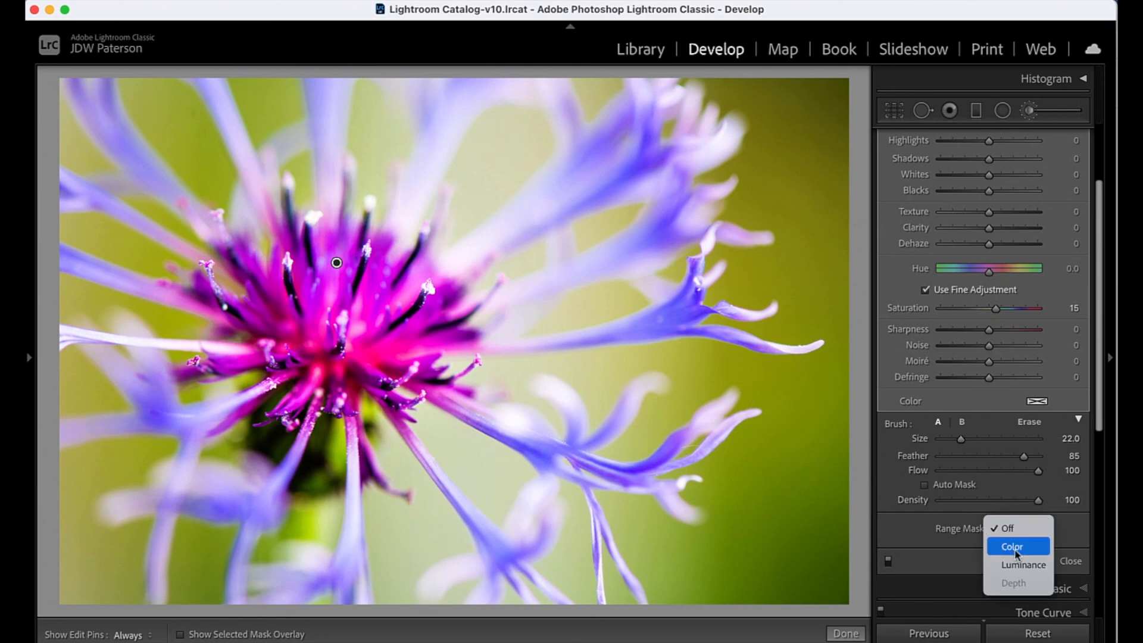
left_click(1015, 547)
left_click(896, 530)
left_click(412, 331)
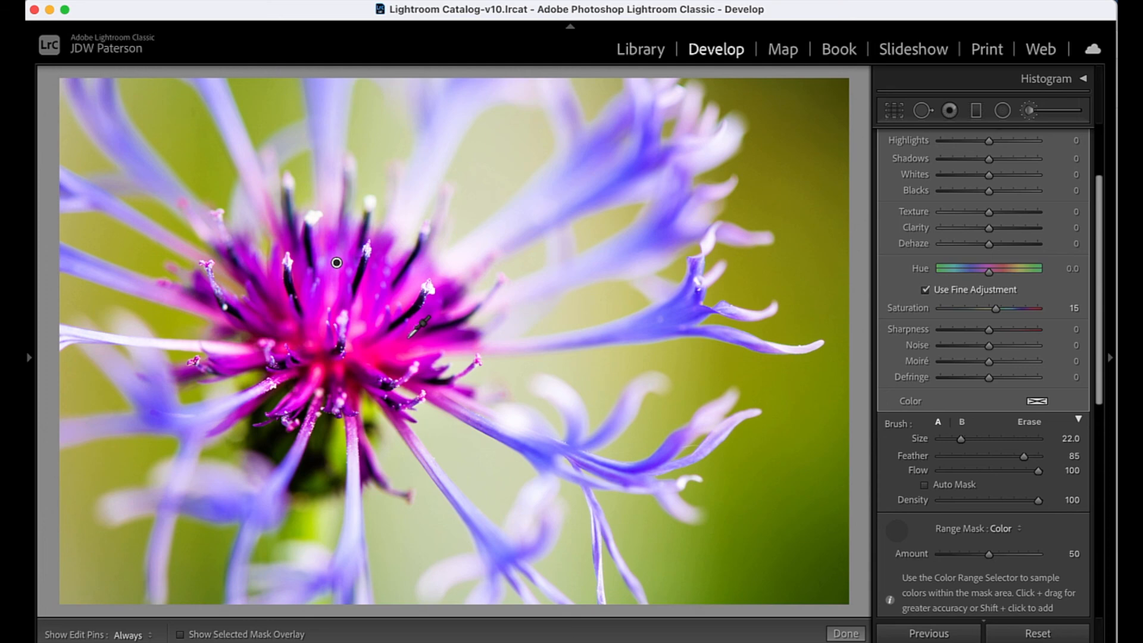
left_click(373, 286, "shift")
left_click(376, 304, "shift")
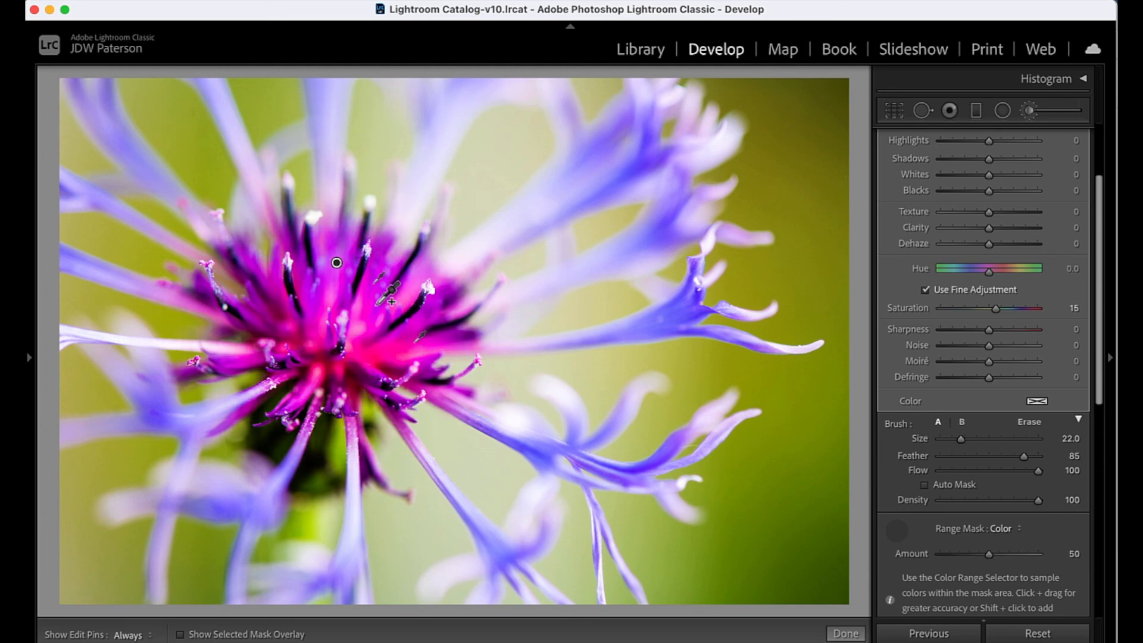
key("o")
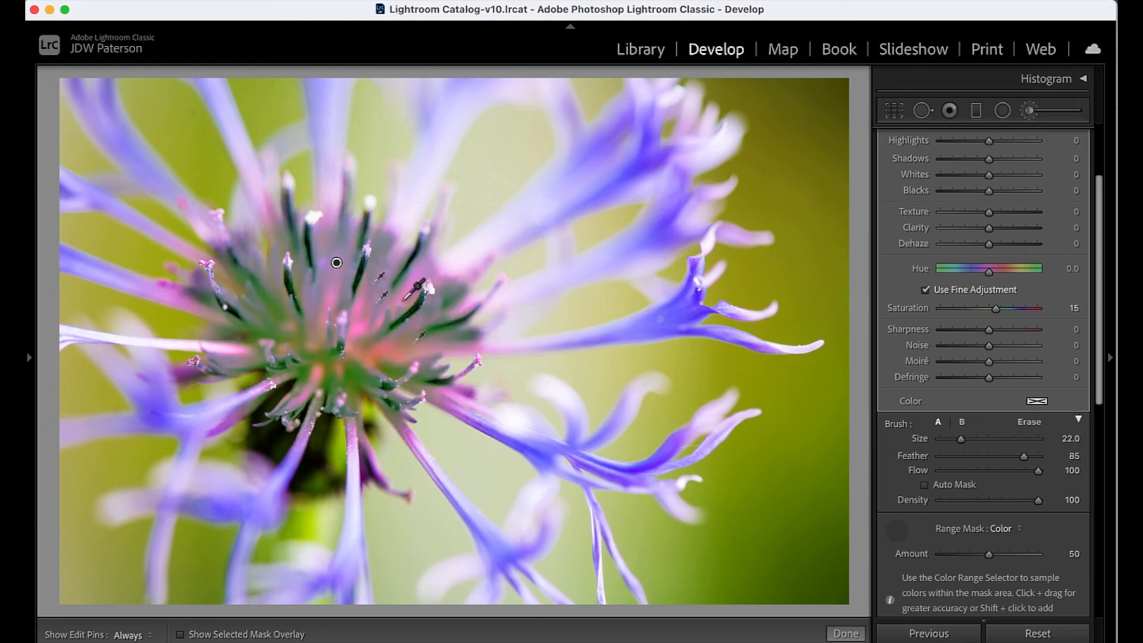
key("o")
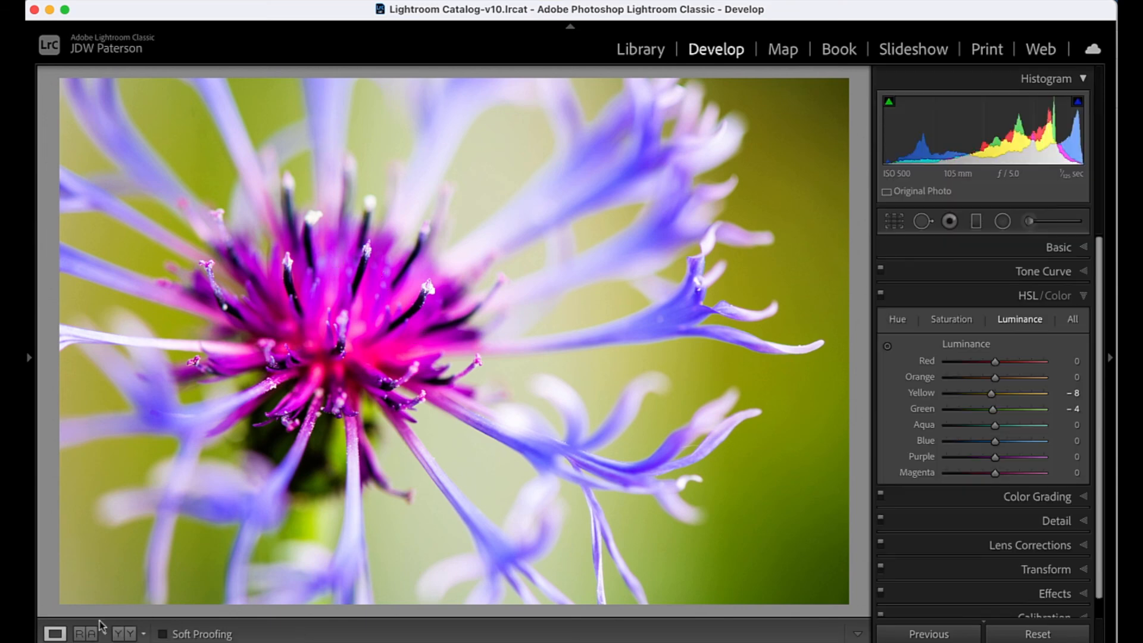
- Compare the original and edited photo side by side in the Before and After view
left_click(124, 634)
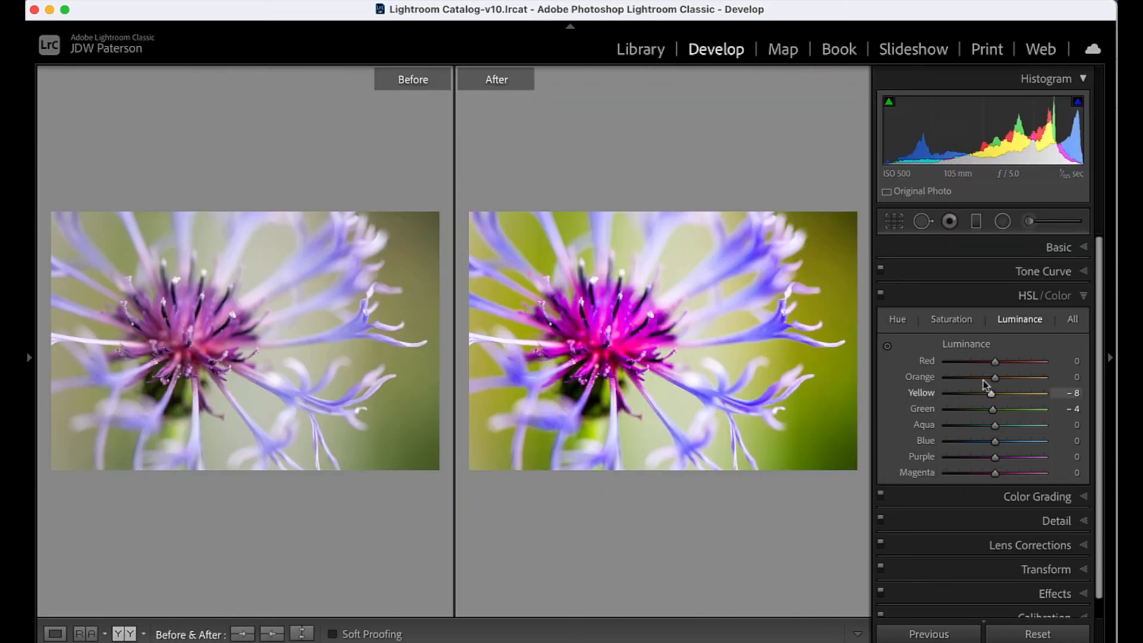
left_click(1108, 357)
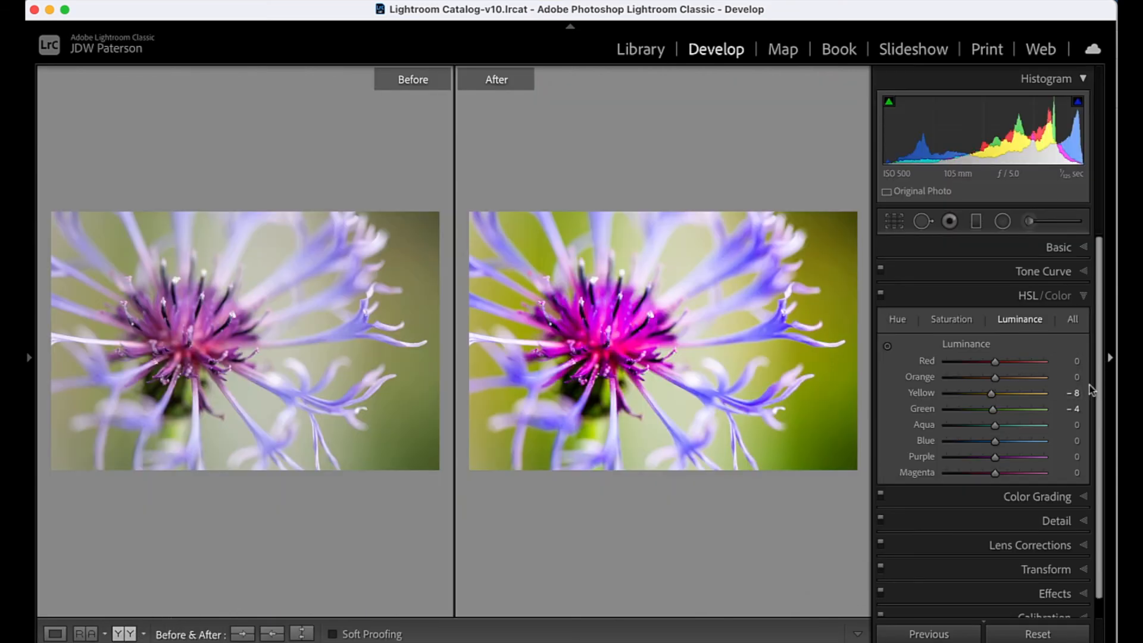